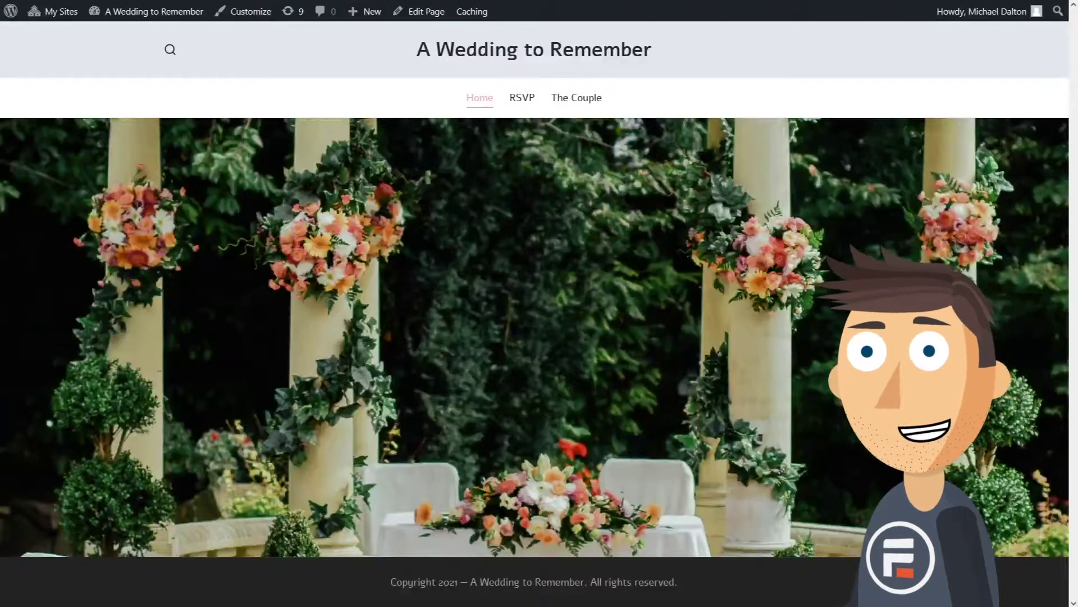
Review the current form on the wedding site's RSVP page
{"action": "left_click", "coordinate": [530, 105]}
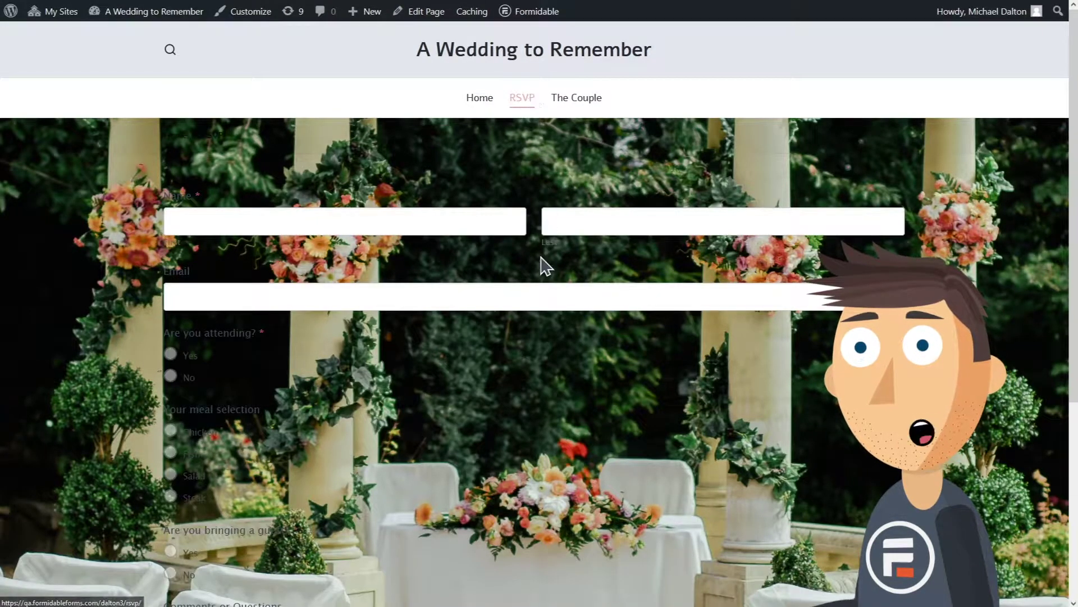
{"action": "scroll", "coordinate": [542, 379], "scroll_direction": "down", "scroll_amount": 3}
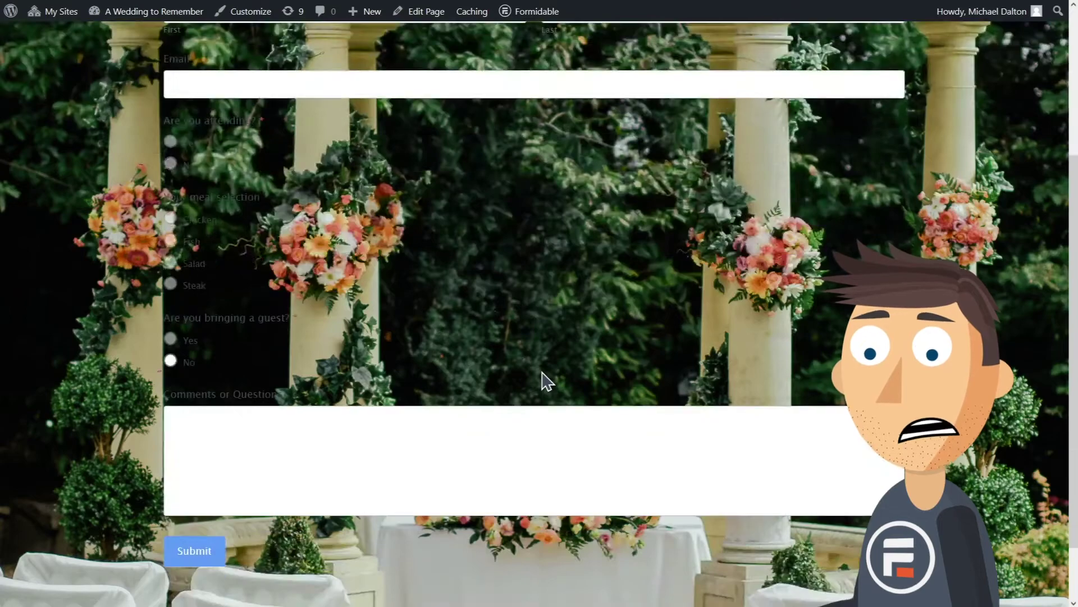
{"action": "scroll", "coordinate": [542, 380], "scroll_direction": "up", "scroll_amount": 4}
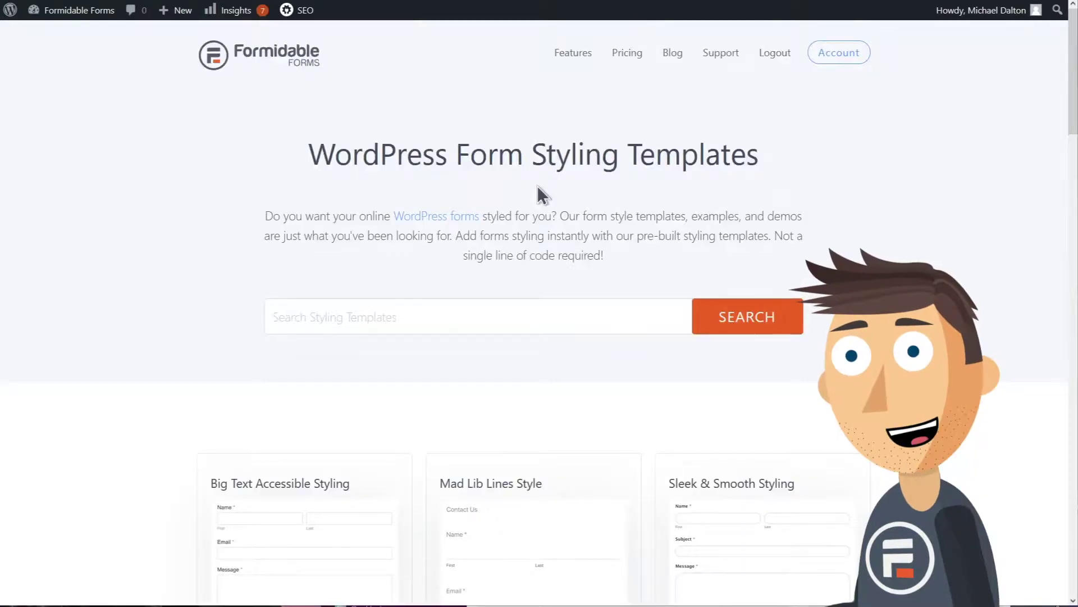
{"action": "scroll", "coordinate": [537, 192], "scroll_direction": "down", "scroll_amount": 8}
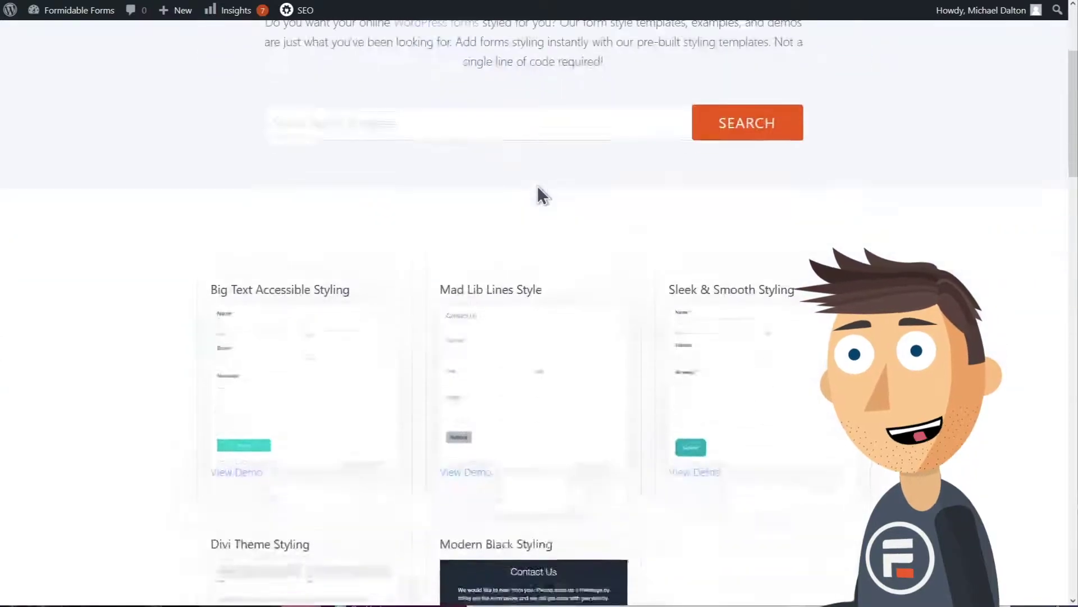
Download the Modern Black Styling template file and save it
{"action": "left_click", "coordinate": [534, 344]}
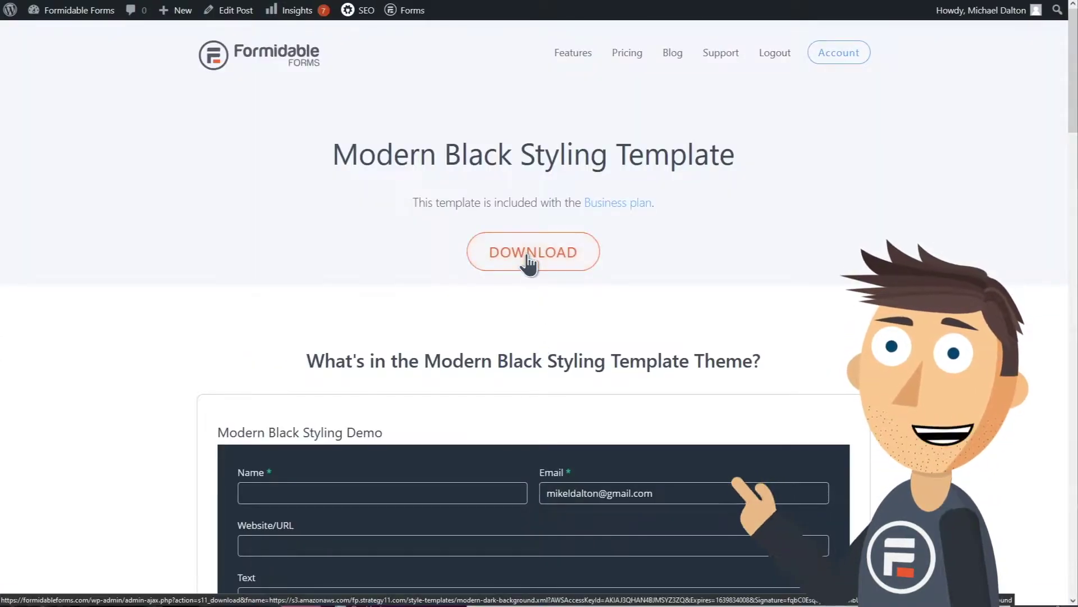
{"action": "left_click", "coordinate": [525, 258]}
{"action": "key", "text": "Return"}
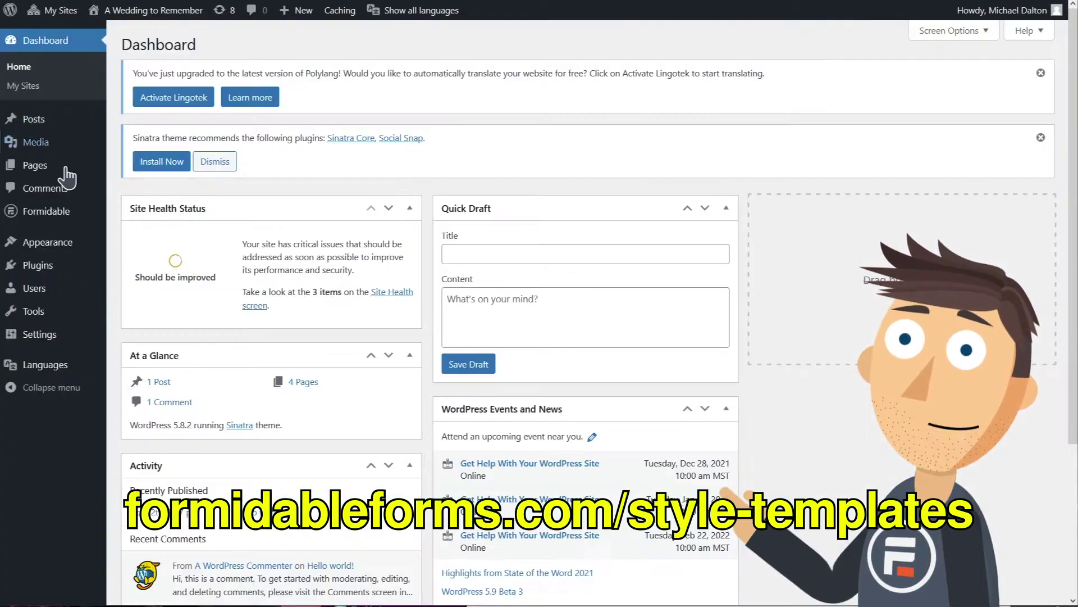
Upload and import modern-dark-background.xml from Formidable's Import/Export page
{"action": "mouse_move", "coordinate": [54, 213]}
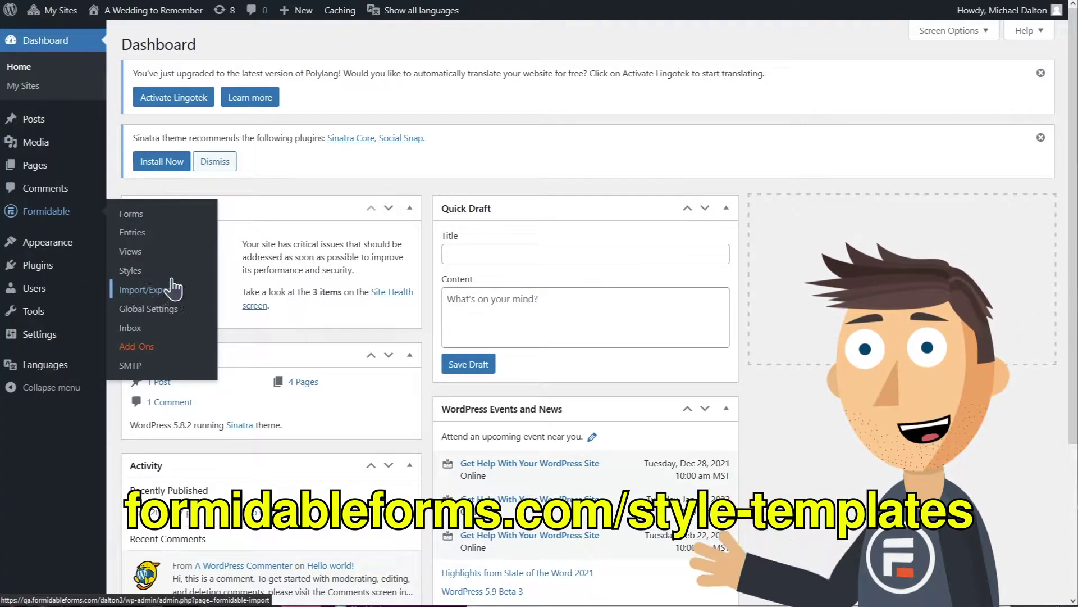
{"action": "left_click", "coordinate": [135, 291]}
{"action": "left_click", "coordinate": [166, 183]}
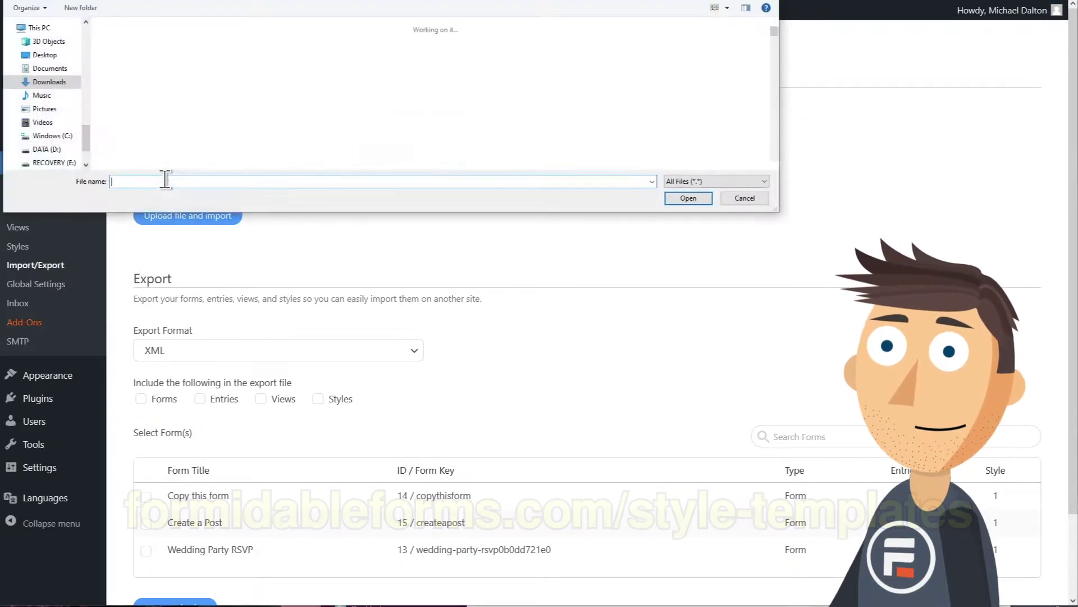
{"action": "left_click", "coordinate": [209, 63]}
{"action": "left_click", "coordinate": [671, 198]}
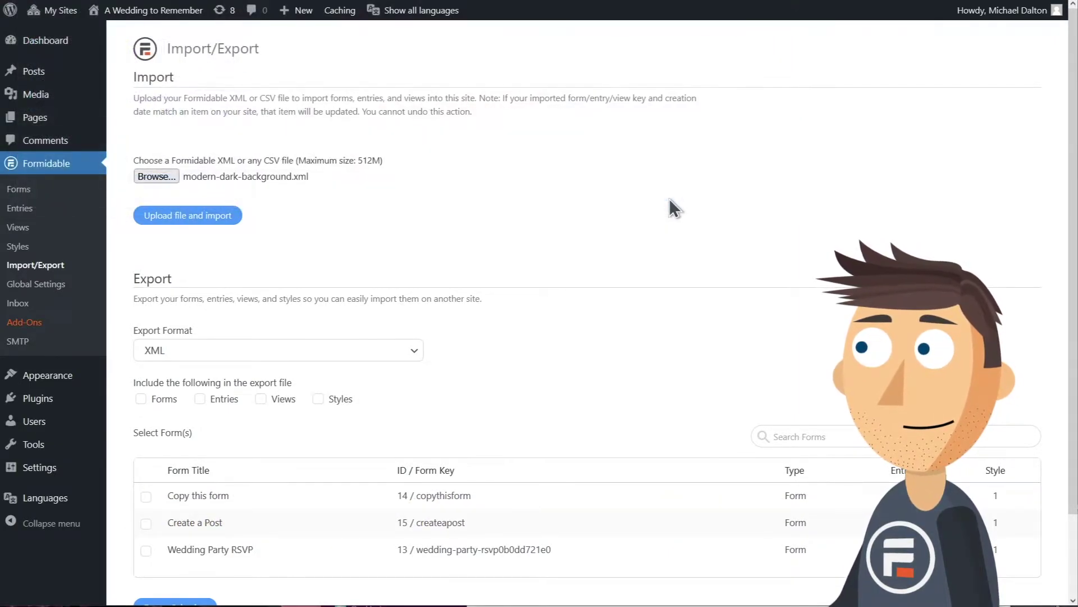
{"action": "left_click", "coordinate": [225, 217]}
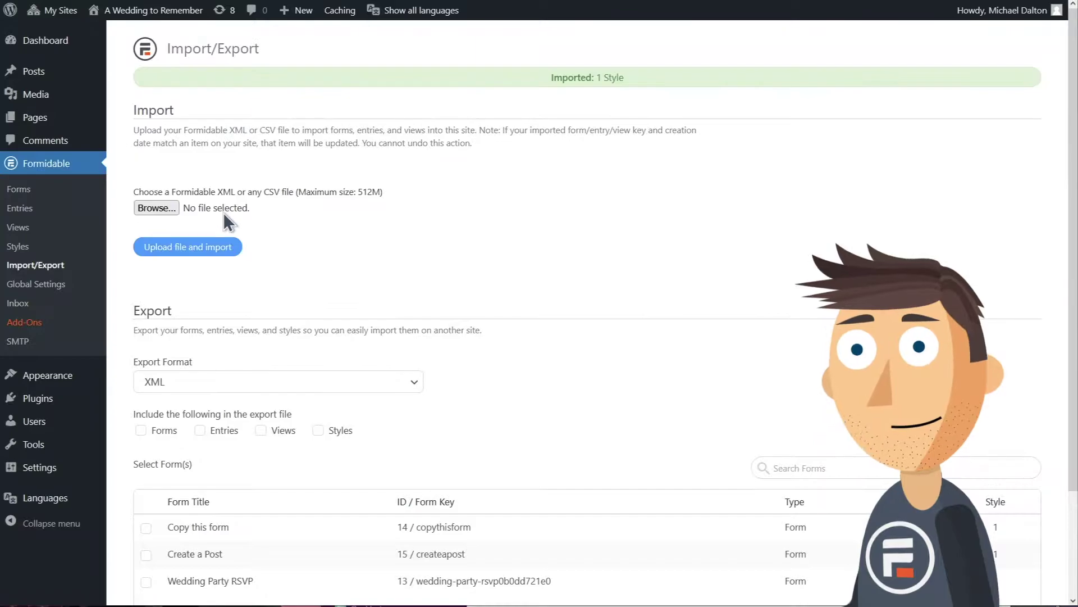
In Manage Styles, set Wedding Party RSVP to Modern Dark Background and update
{"action": "left_click", "coordinate": [50, 250]}
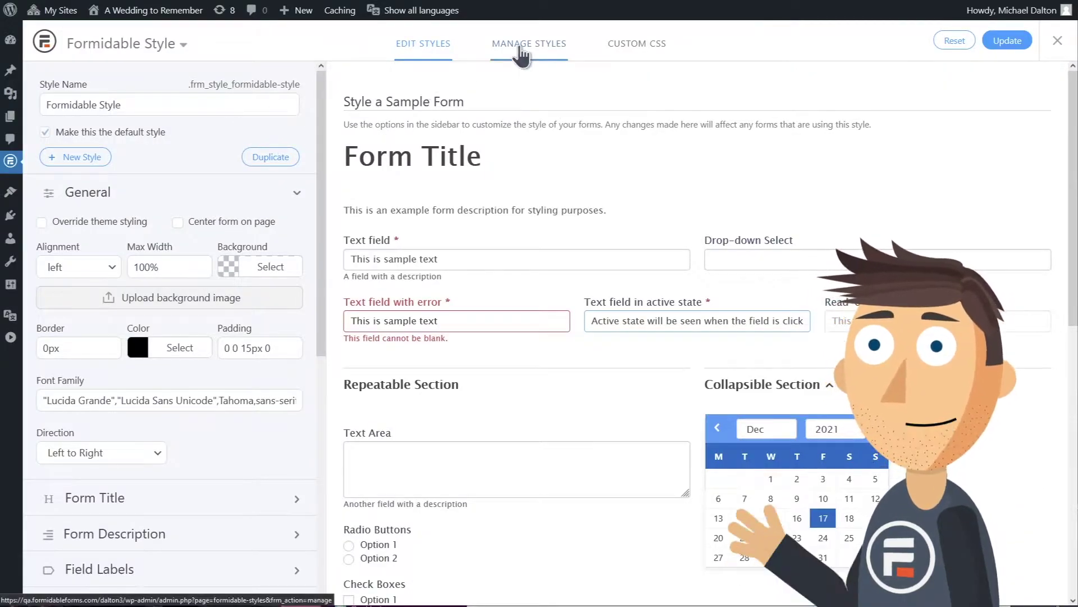
{"action": "left_click", "coordinate": [524, 47]}
{"action": "left_click", "coordinate": [487, 255]}
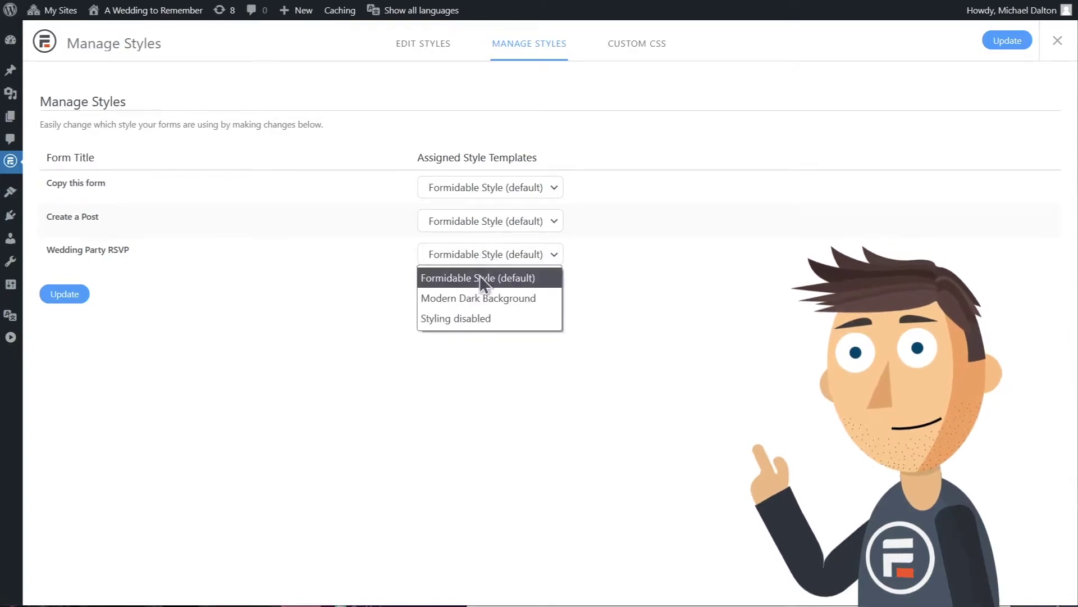
{"action": "left_click", "coordinate": [480, 296]}
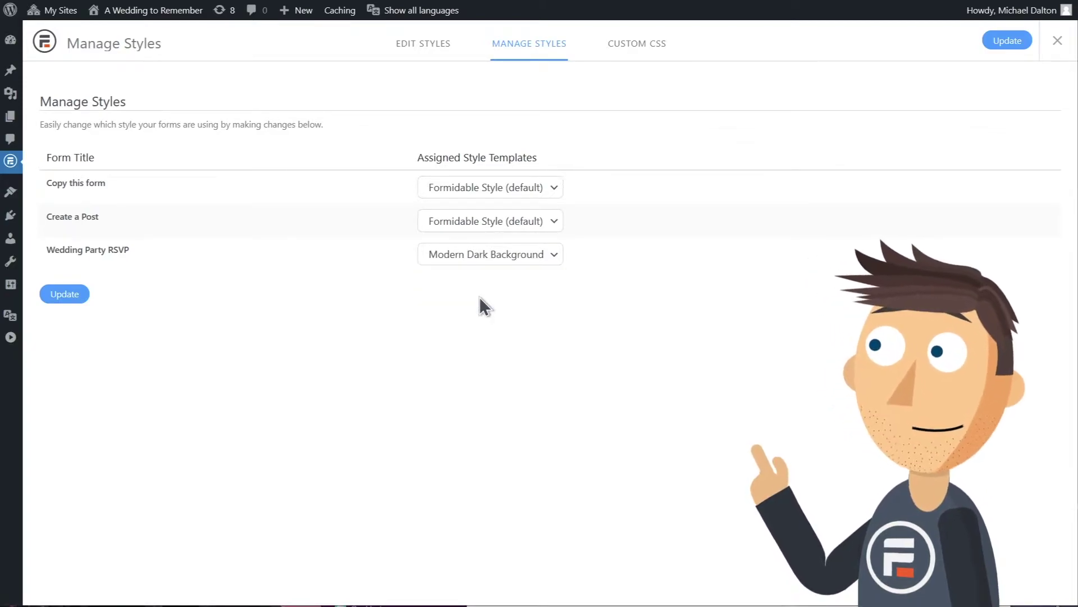
{"action": "left_click", "coordinate": [64, 295]}
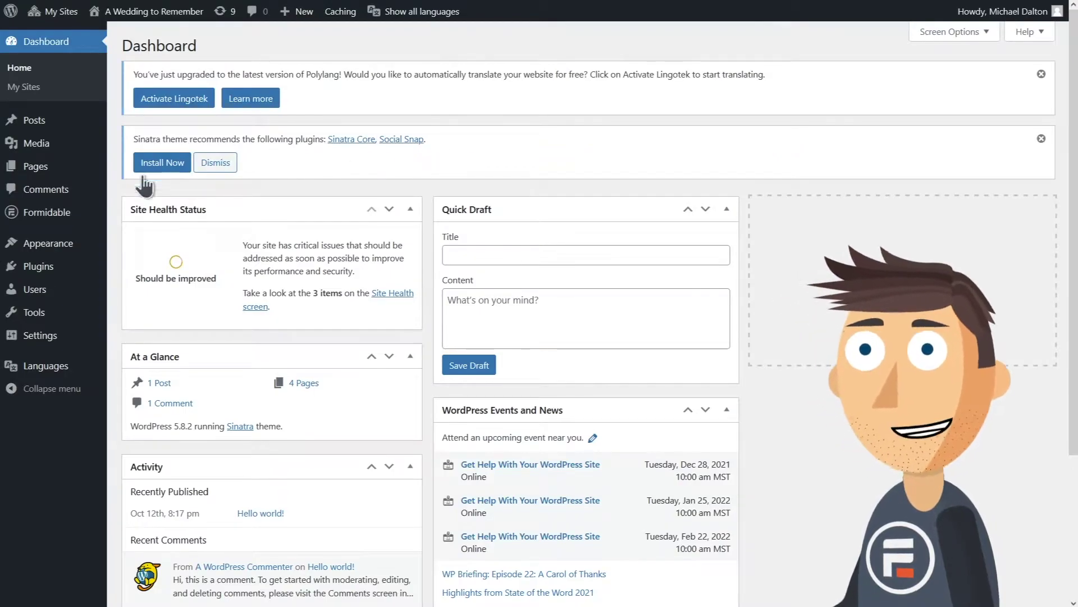
Open Formidable Styles and expand the General section of the Formidable Style
{"action": "mouse_move", "coordinate": [22, 218]}
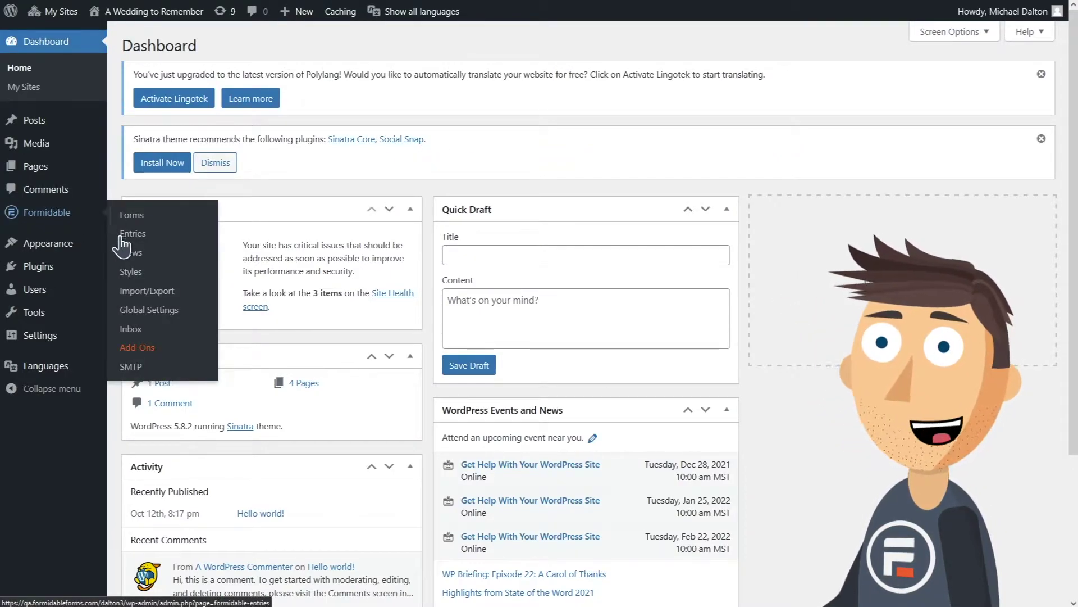
{"action": "left_click", "coordinate": [126, 278]}
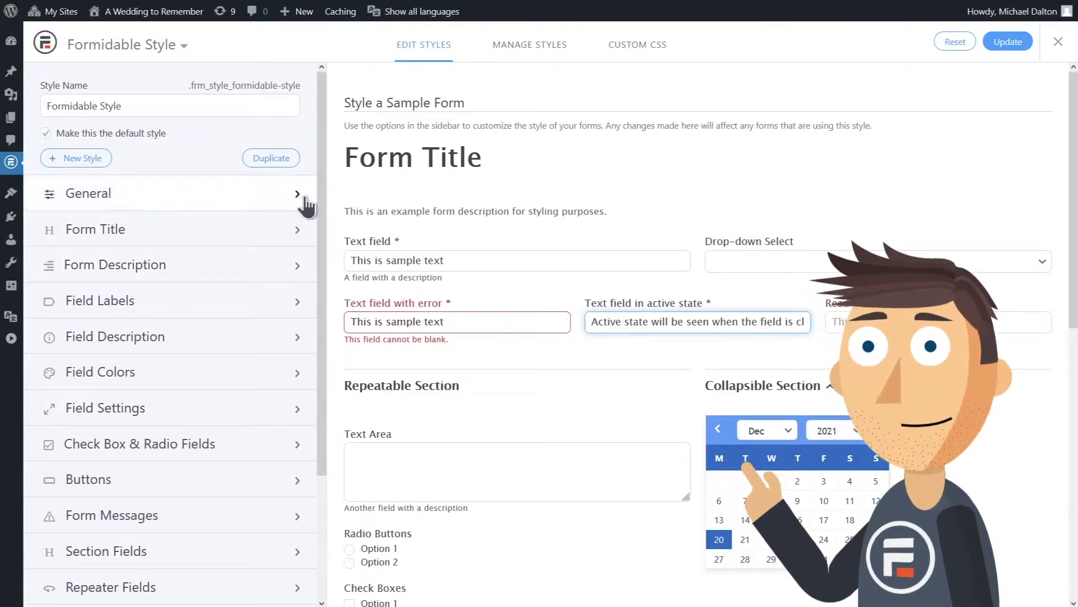
{"action": "left_click", "coordinate": [274, 205]}
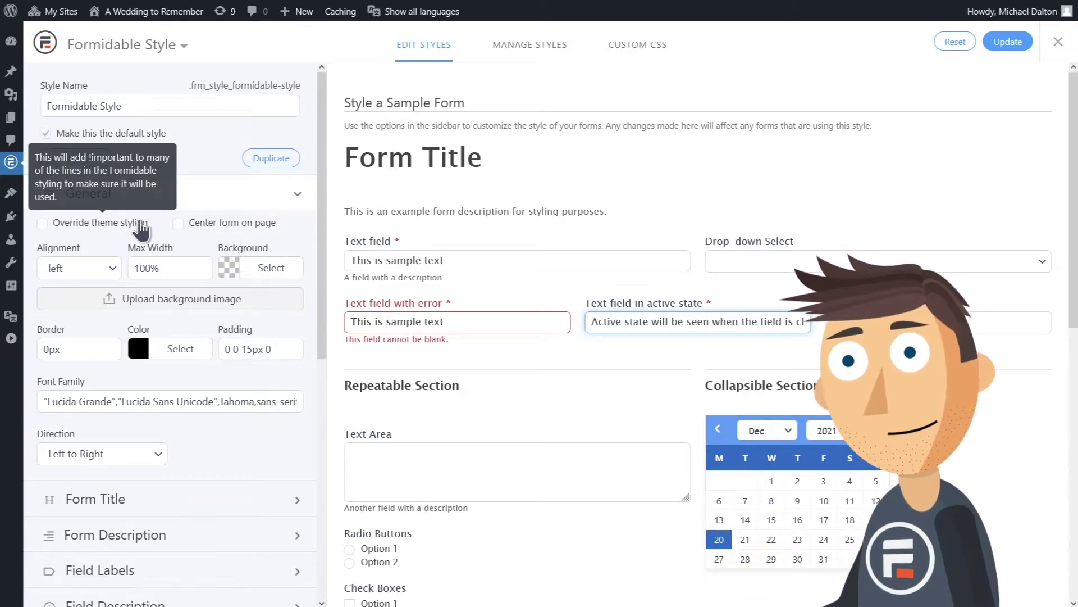
Choose red for the form background, then lower its opacity to pale pink
{"action": "left_click", "coordinate": [230, 271]}
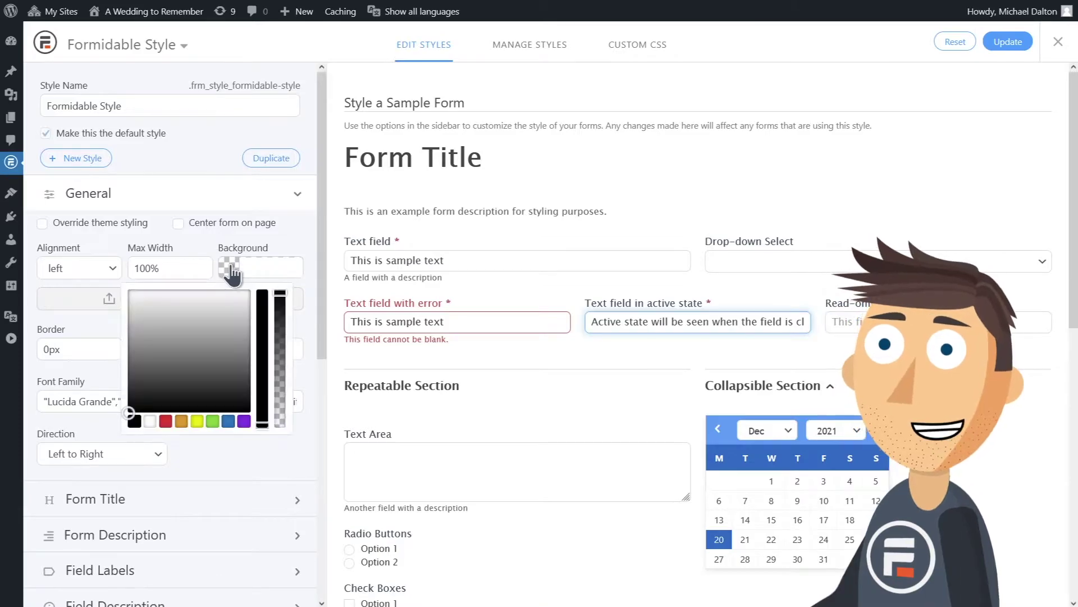
{"action": "left_click", "coordinate": [166, 421]}
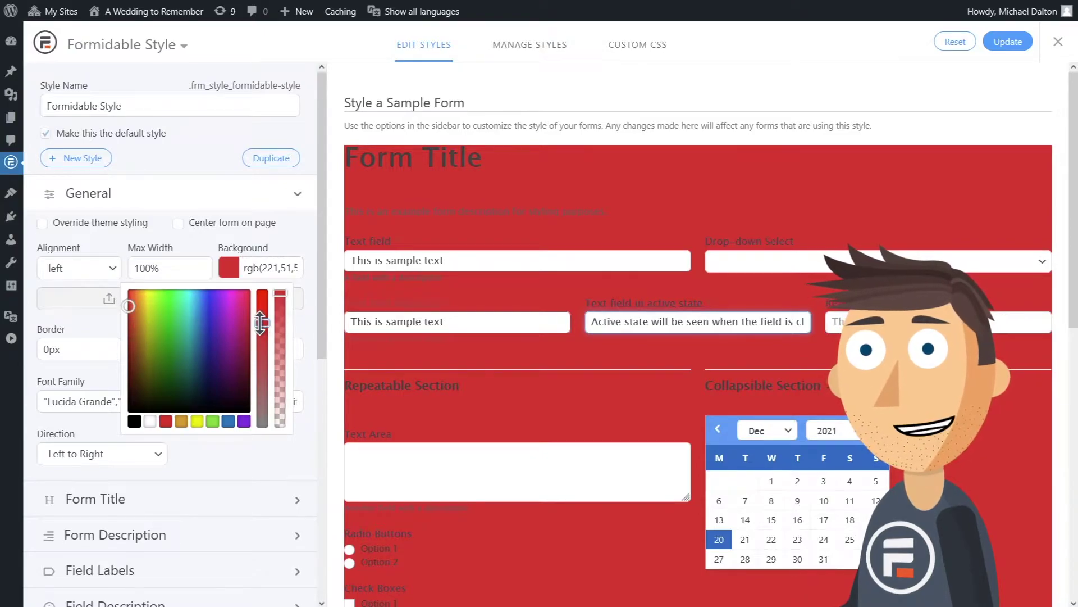
{"action": "left_click_drag", "start_coordinate": [260, 322], "coordinate": [263, 402]}
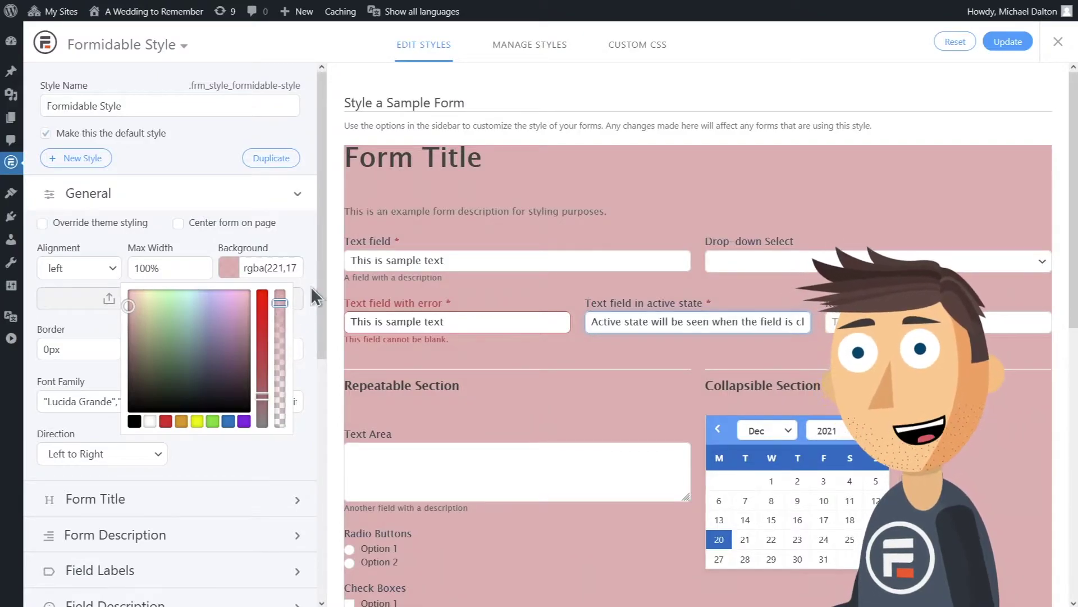
{"action": "left_click", "coordinate": [309, 241]}
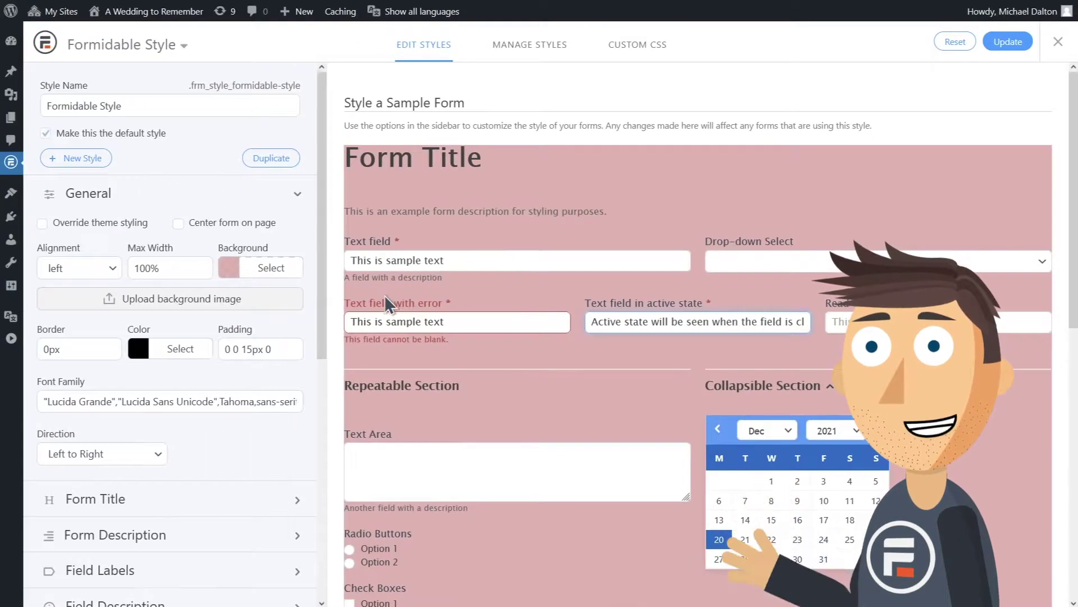
Set form padding to 25px 25px 25px and a 5px grey rgb(109,109,109) border
{"action": "left_click_drag", "start_coordinate": [273, 349], "coordinate": [214, 345]}
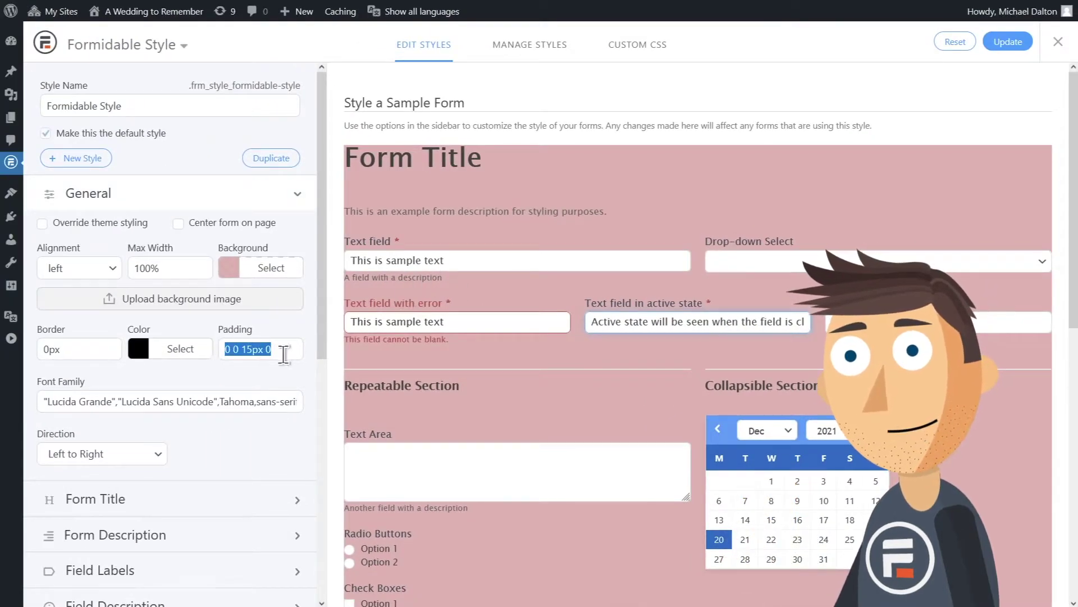
{"action": "type", "text": "25px 25px 25px"}
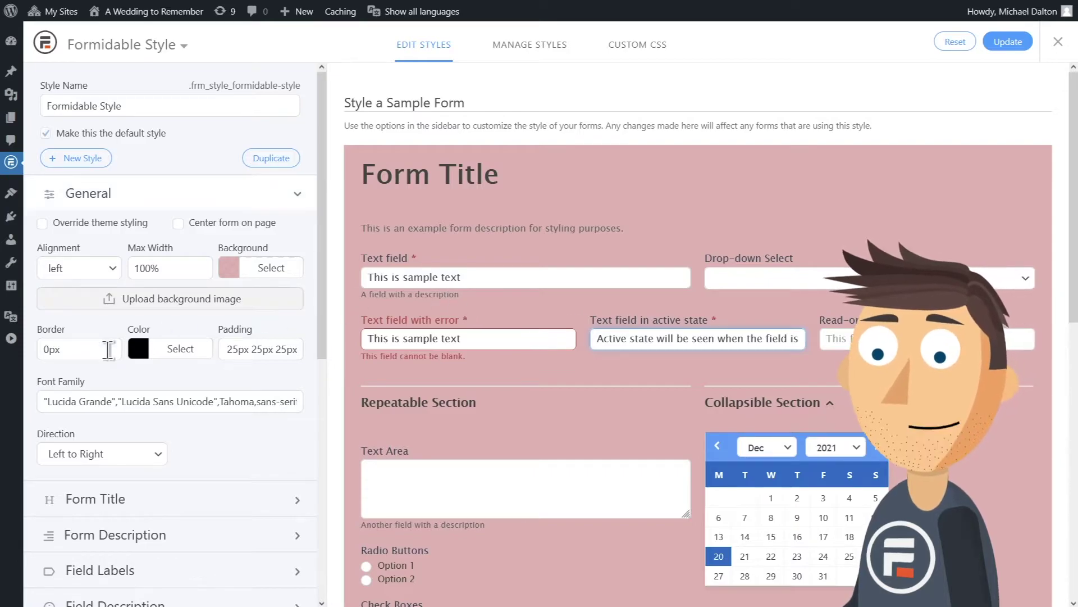
{"action": "left_click", "coordinate": [143, 359]}
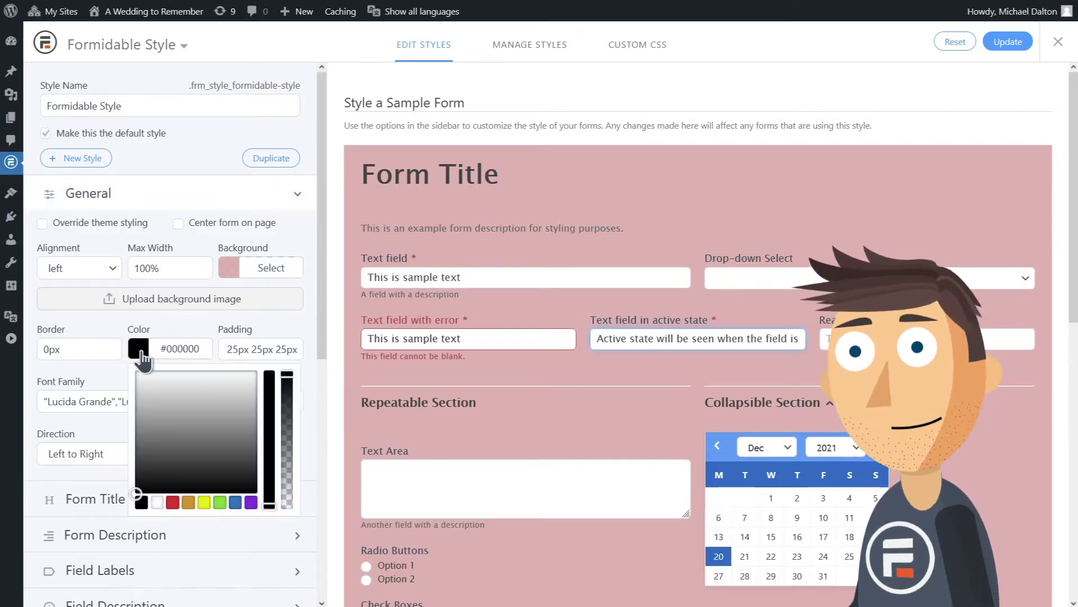
{"action": "left_click_drag", "start_coordinate": [137, 444], "coordinate": [129, 441]}
{"action": "left_click", "coordinate": [49, 350]}
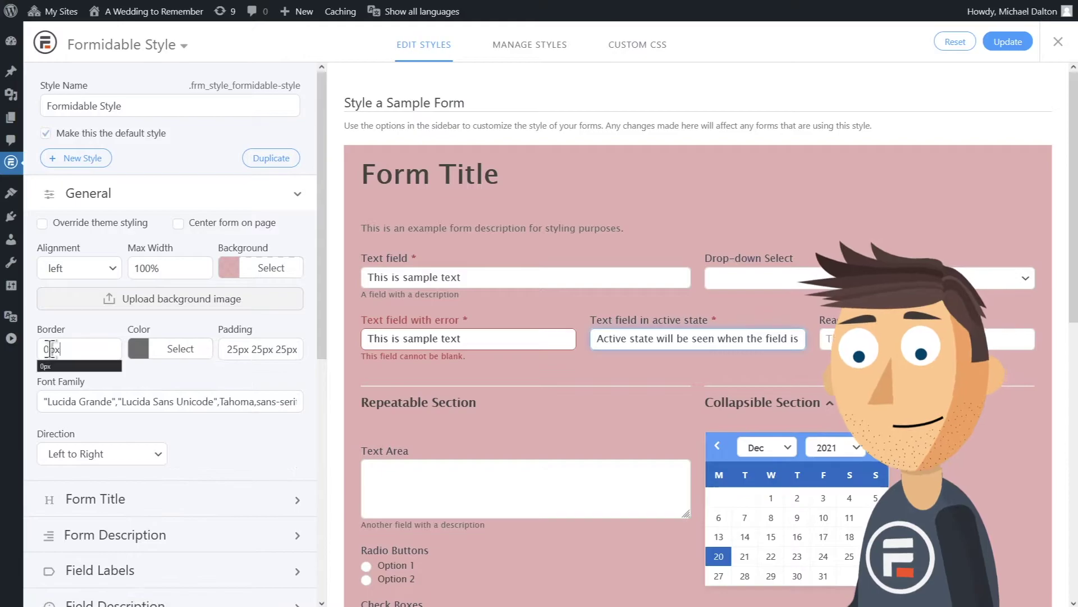
{"action": "type", "text": "5px"}
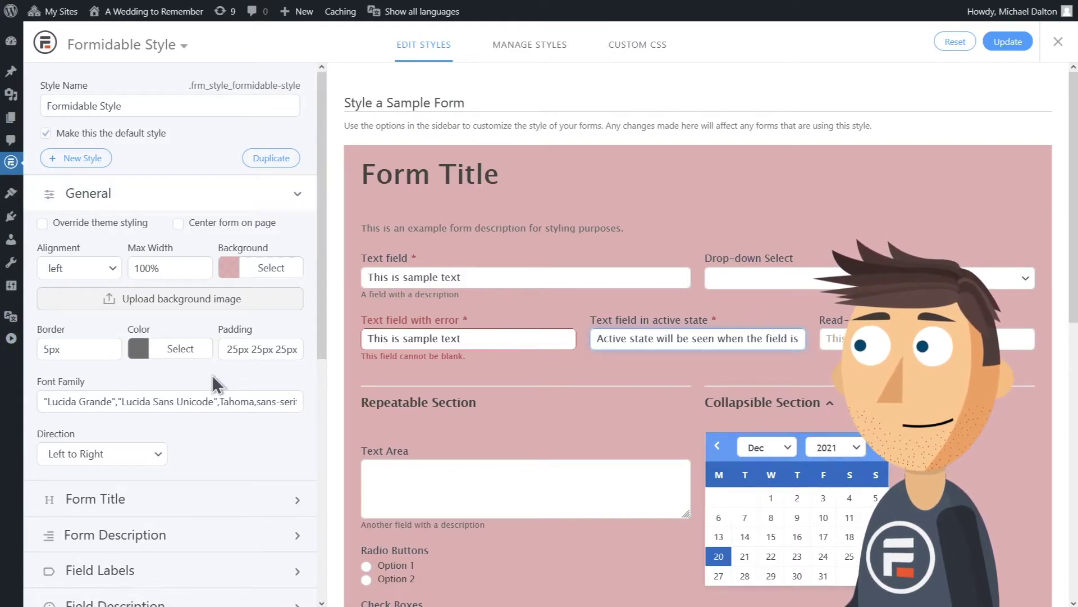
Save the style and check the thick grey border in the preview
{"action": "left_click", "coordinate": [1011, 43]}
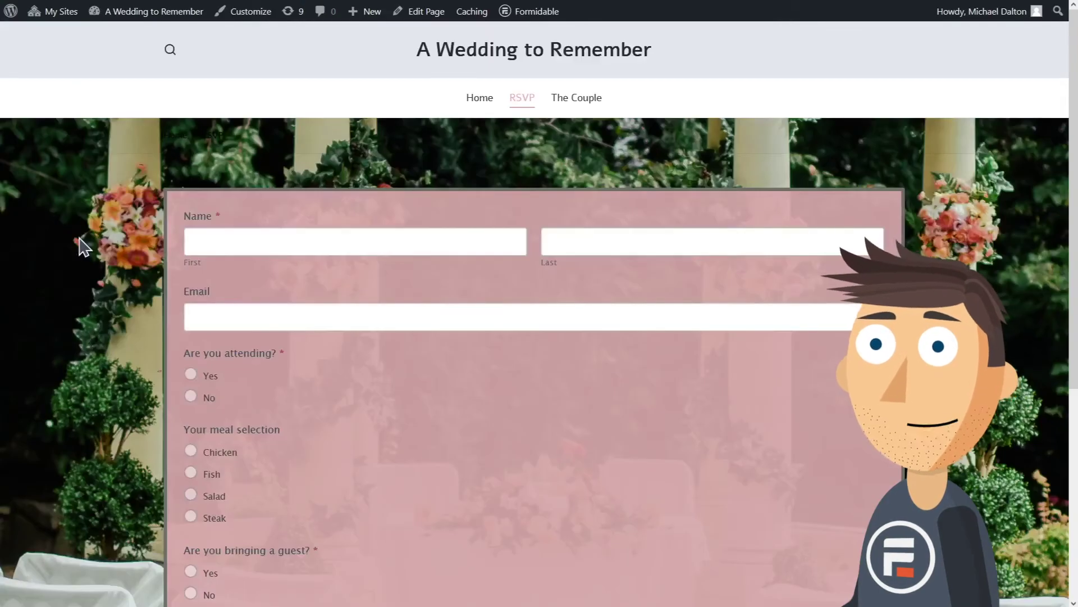
{"action": "scroll", "coordinate": [83, 246], "scroll_direction": "down", "scroll_amount": 4}
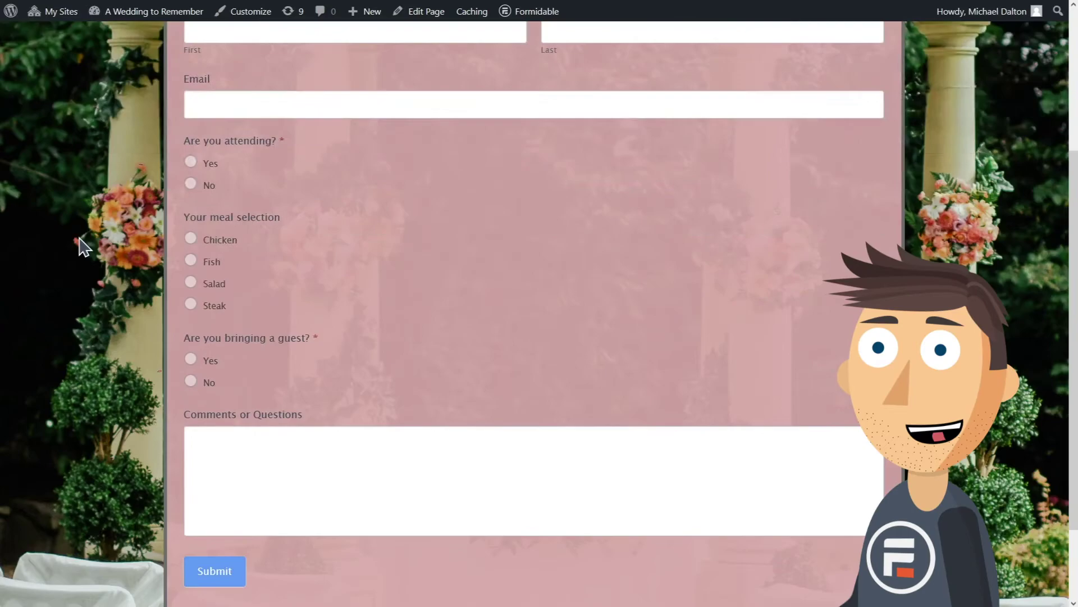
{"action": "scroll", "coordinate": [83, 246], "scroll_direction": "up", "scroll_amount": 3}
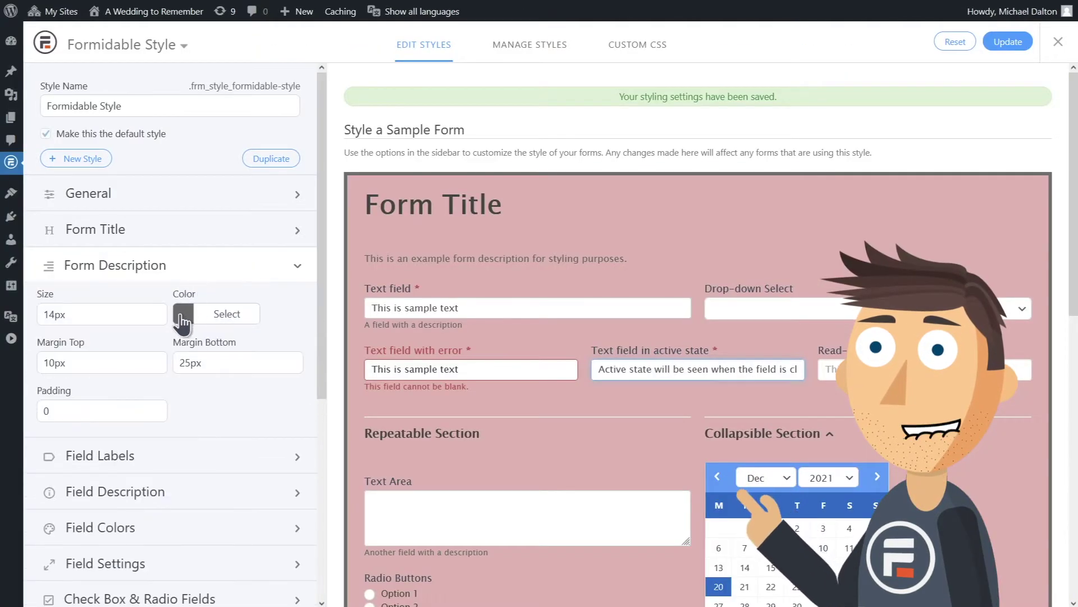
Copy the Form Description dark grey and paste it into the Field Labels colour
{"action": "left_click", "coordinate": [184, 313]}
{"action": "left_click_drag", "start_coordinate": [125, 409], "coordinate": [109, 432]}
{"action": "left_click_drag", "start_coordinate": [201, 313], "coordinate": [258, 314]}
{"action": "key", "text": "ctrl+c"}
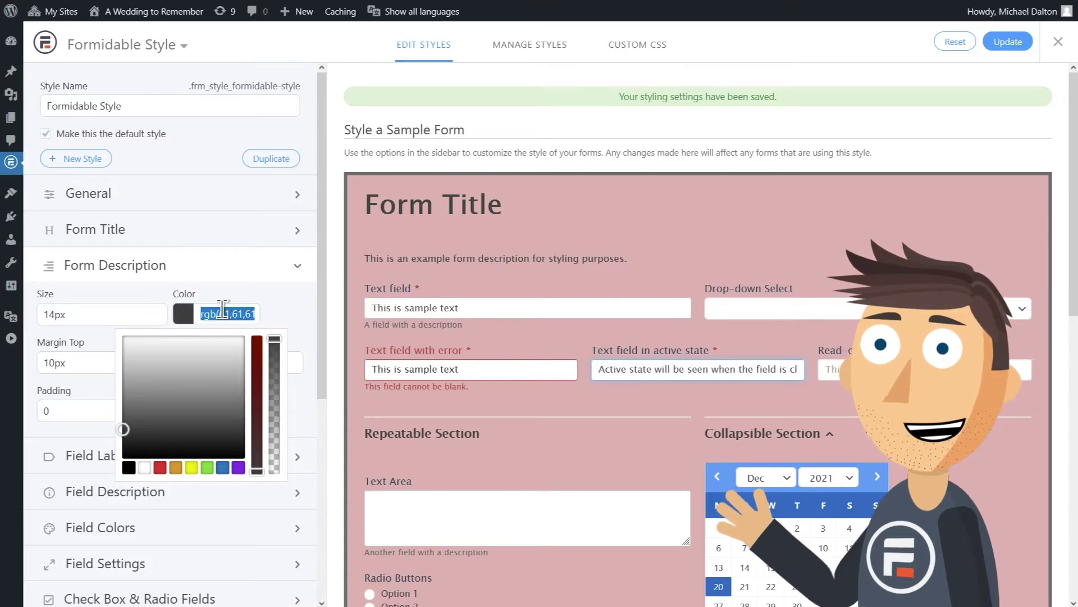
{"action": "key", "text": "BackSpace"}
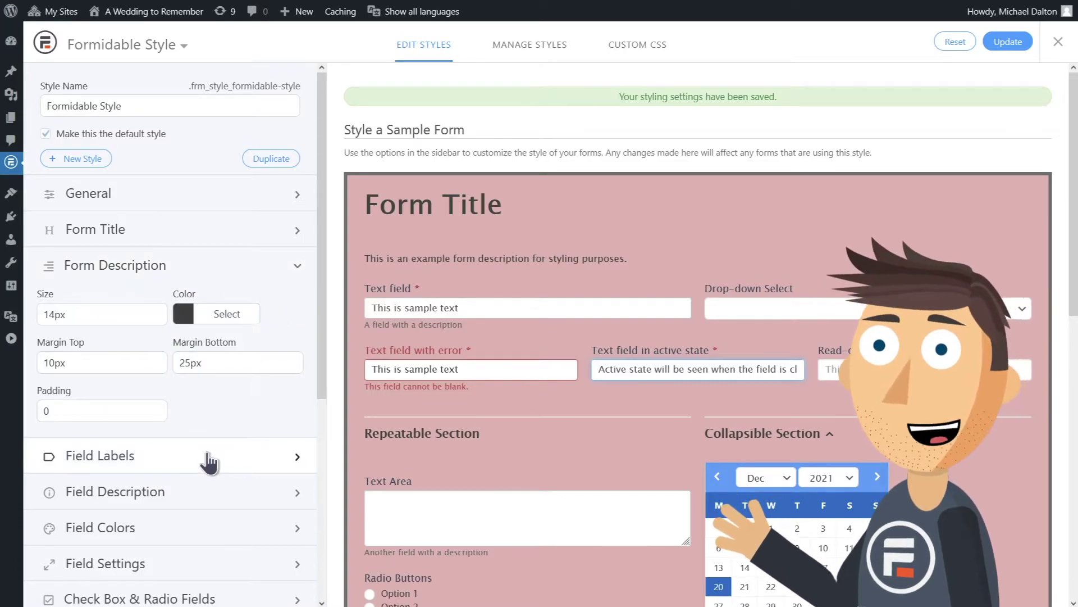
{"action": "left_click", "coordinate": [209, 462]}
{"action": "left_click", "coordinate": [89, 349]}
{"action": "double_click", "coordinate": [99, 348]}
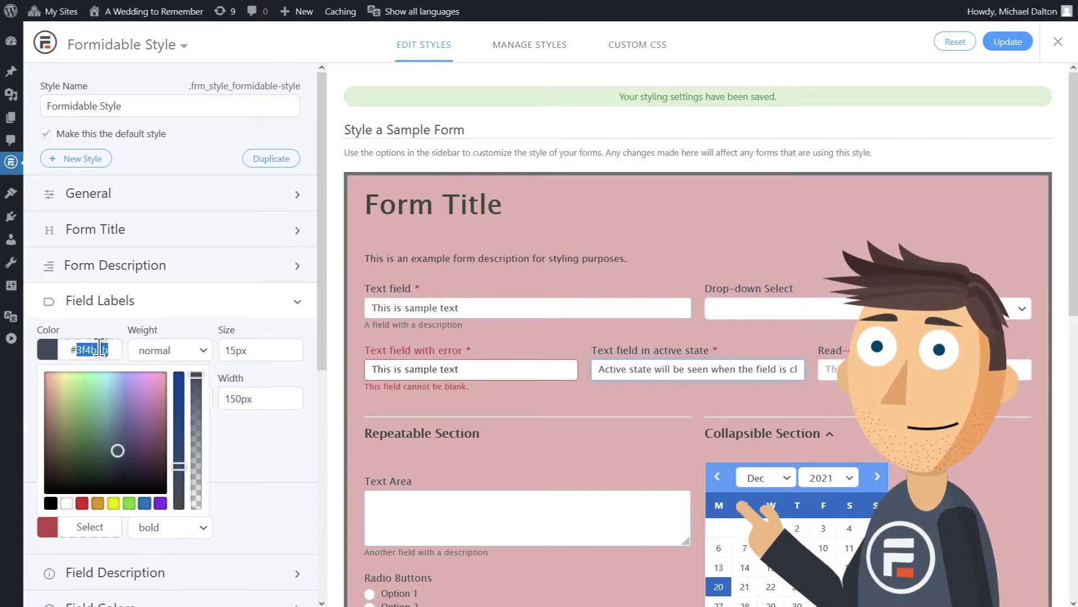
{"action": "key", "text": "ctrl+v"}
{"action": "left_click", "coordinate": [282, 437]}
Paste the same dark grey into the Field Description colour
{"action": "scroll", "coordinate": [282, 437], "scroll_direction": "down", "scroll_amount": 3}
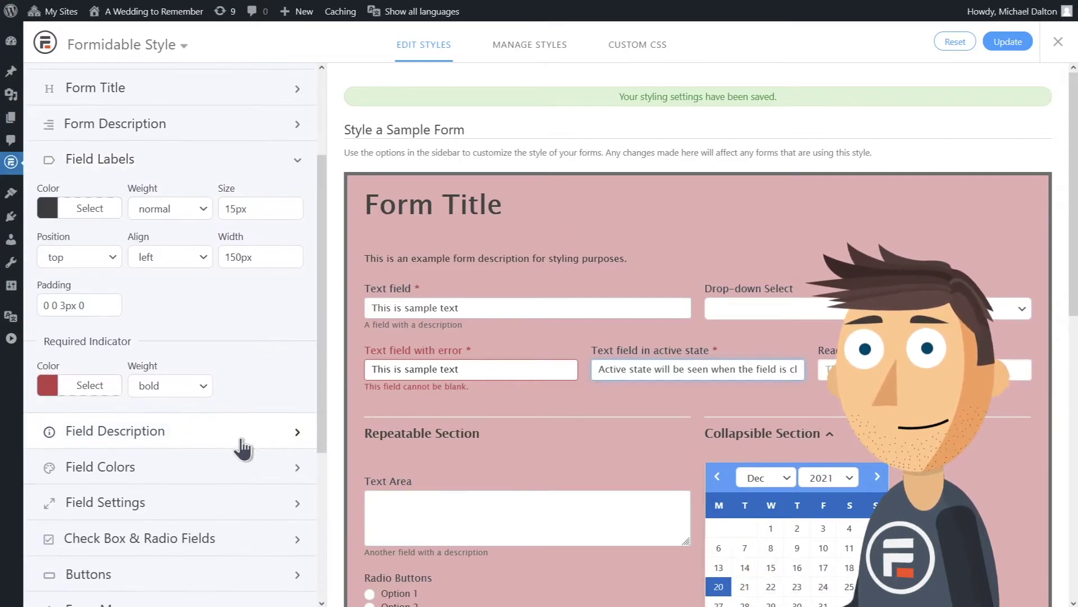
{"action": "left_click", "coordinate": [242, 448]}
{"action": "left_click", "coordinate": [51, 248]}
{"action": "double_click", "coordinate": [98, 240]}
{"action": "key", "text": "ctrl+v"}
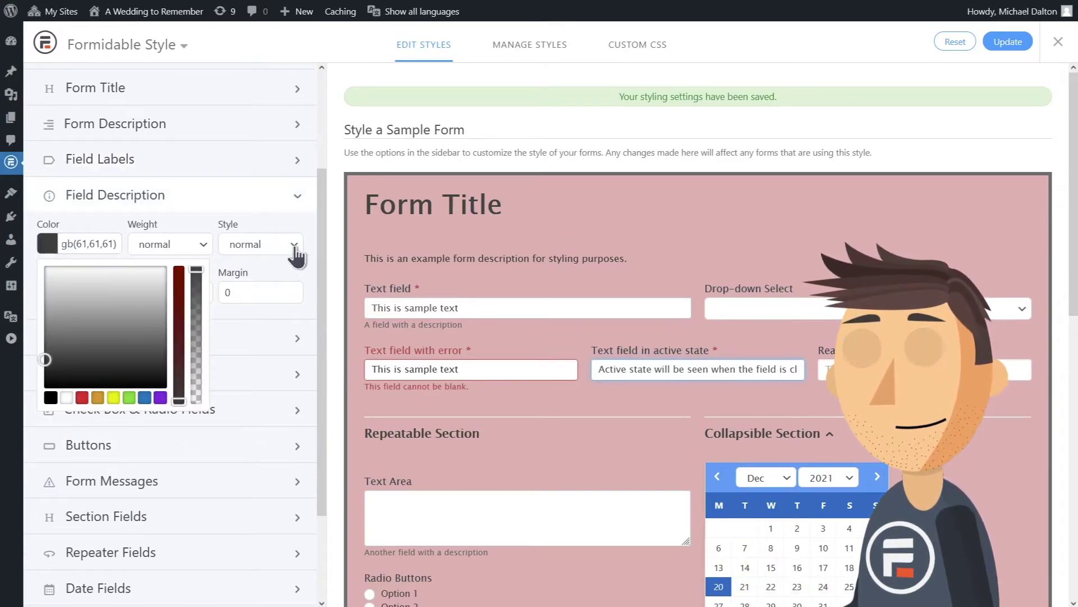
{"action": "left_click", "coordinate": [316, 261]}
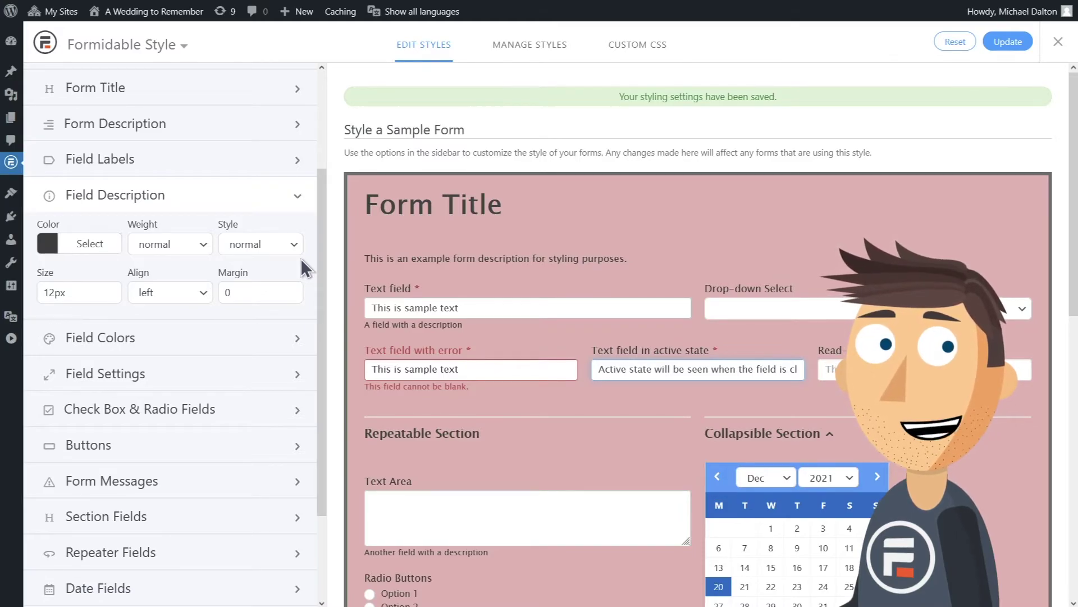
Set the Active Style field background to a pale grey-blue
{"action": "left_click", "coordinate": [241, 340]}
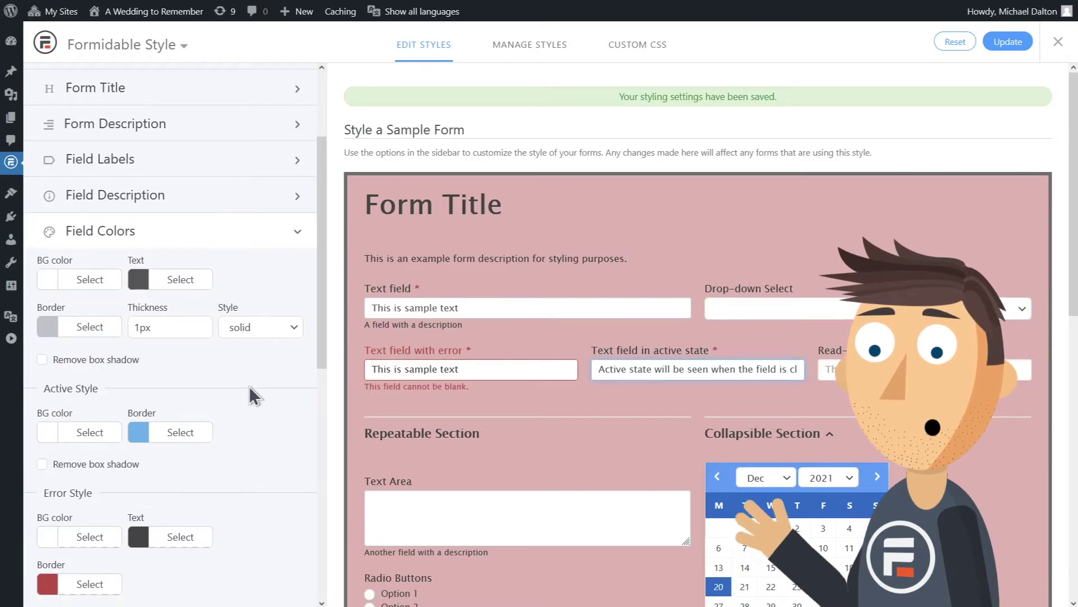
{"action": "left_click", "coordinate": [51, 444]}
{"action": "left_click", "coordinate": [145, 586]}
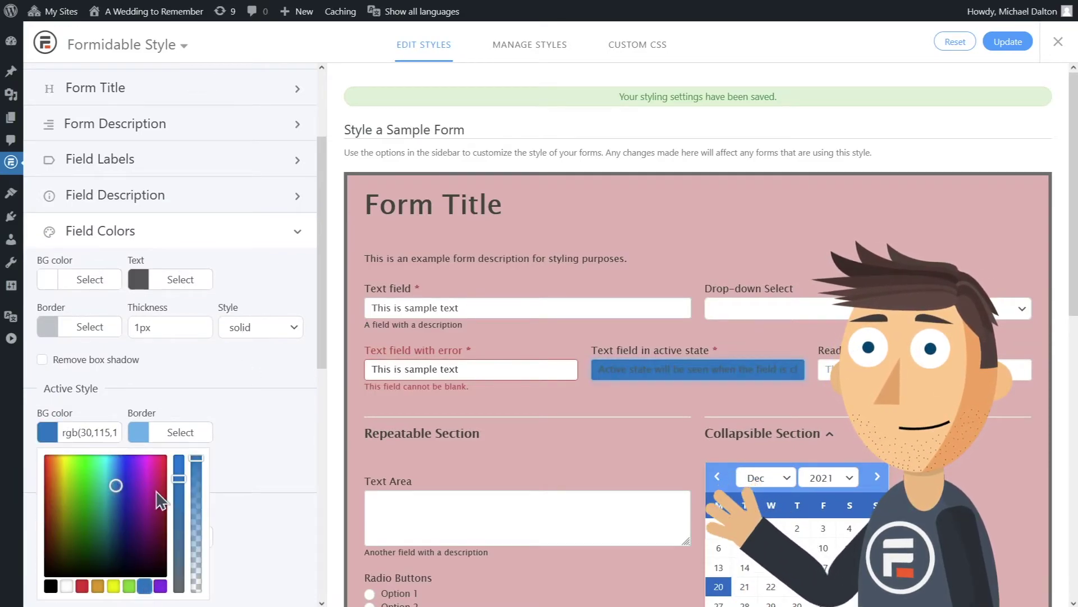
{"action": "left_click_drag", "start_coordinate": [177, 478], "coordinate": [182, 566]}
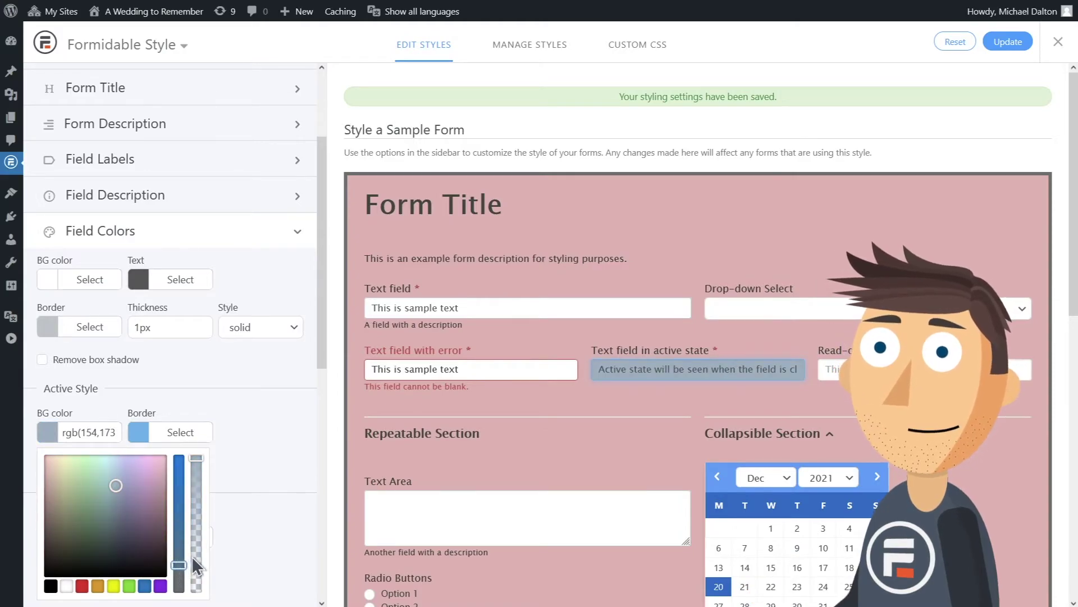
{"action": "left_click", "coordinate": [259, 422]}
Give buttons a grey rgb(102,102,102) background and copy that grey into their border colour
{"action": "scroll", "coordinate": [276, 421], "scroll_direction": "down", "scroll_amount": 5}
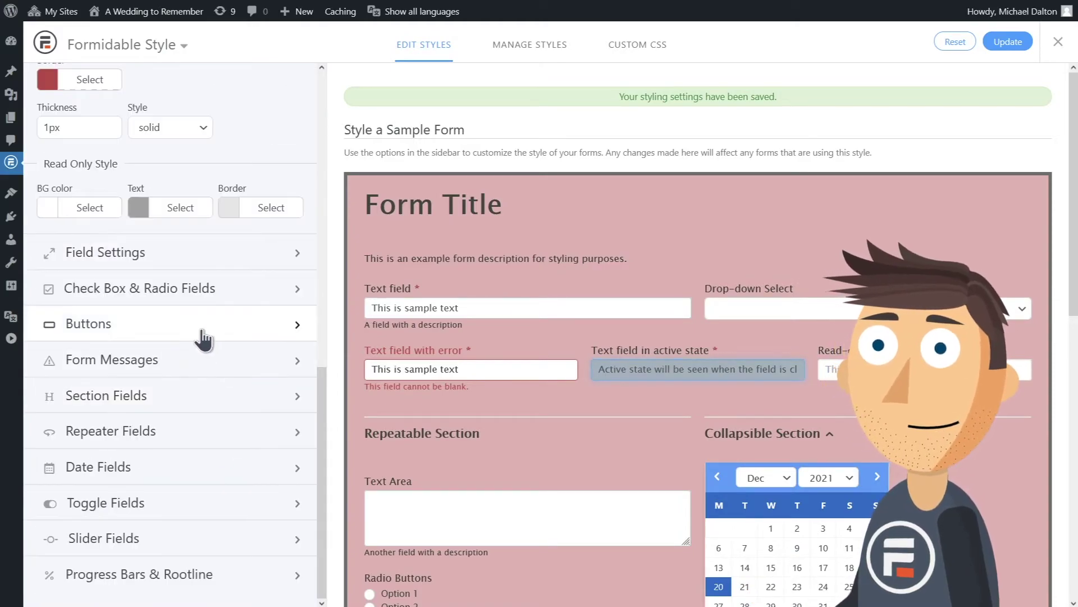
{"action": "left_click", "coordinate": [203, 332]}
{"action": "scroll", "coordinate": [386, 403], "scroll_direction": "down", "scroll_amount": 5}
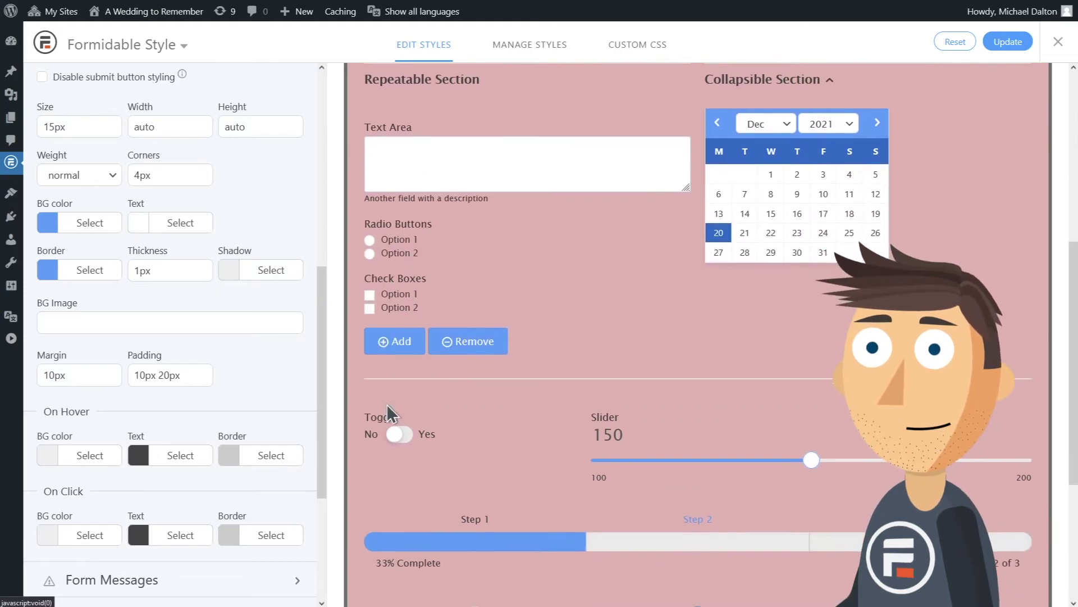
{"action": "left_click", "coordinate": [48, 224]}
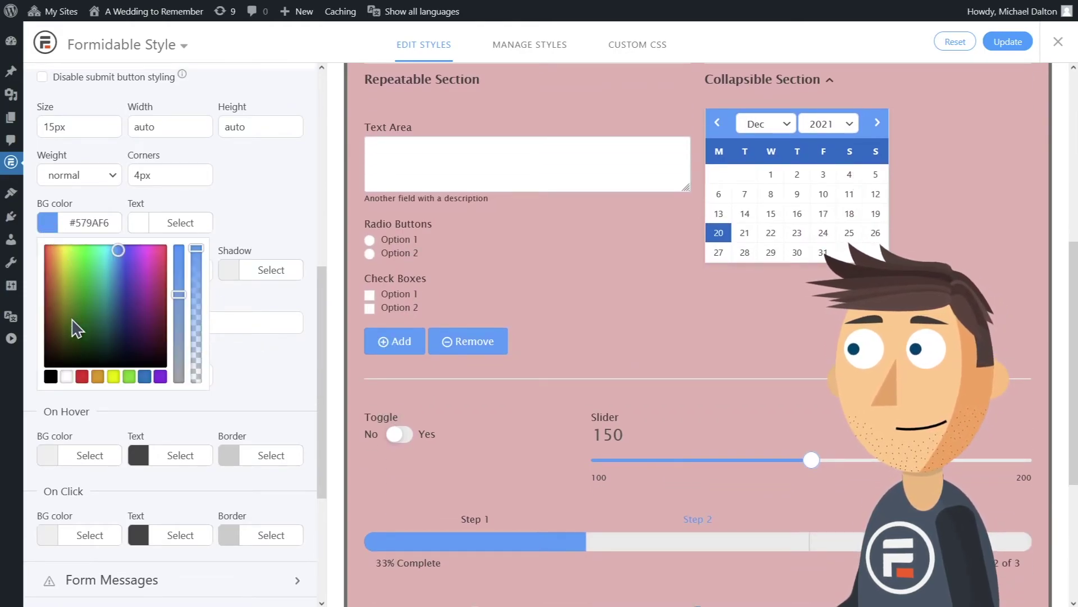
{"action": "left_click", "coordinate": [51, 376]}
{"action": "left_click_drag", "start_coordinate": [62, 321], "coordinate": [44, 319]}
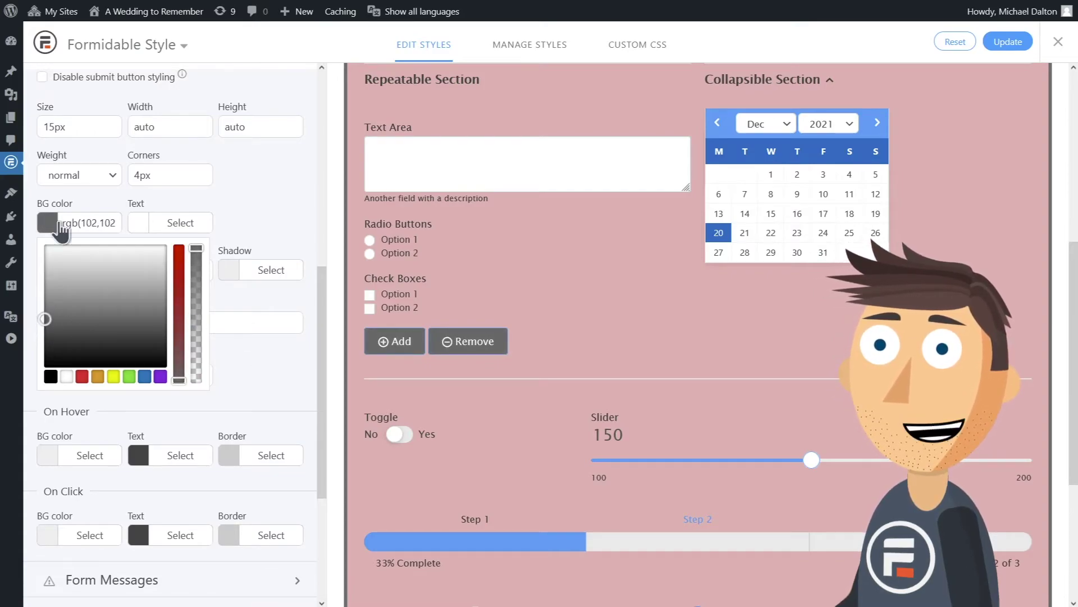
{"action": "triple_click", "coordinate": [98, 223]}
{"action": "key", "text": "ctrl+c"}
{"action": "left_click", "coordinate": [48, 270]}
{"action": "triple_click", "coordinate": [90, 271]}
{"action": "key", "text": "ctrl+v"}
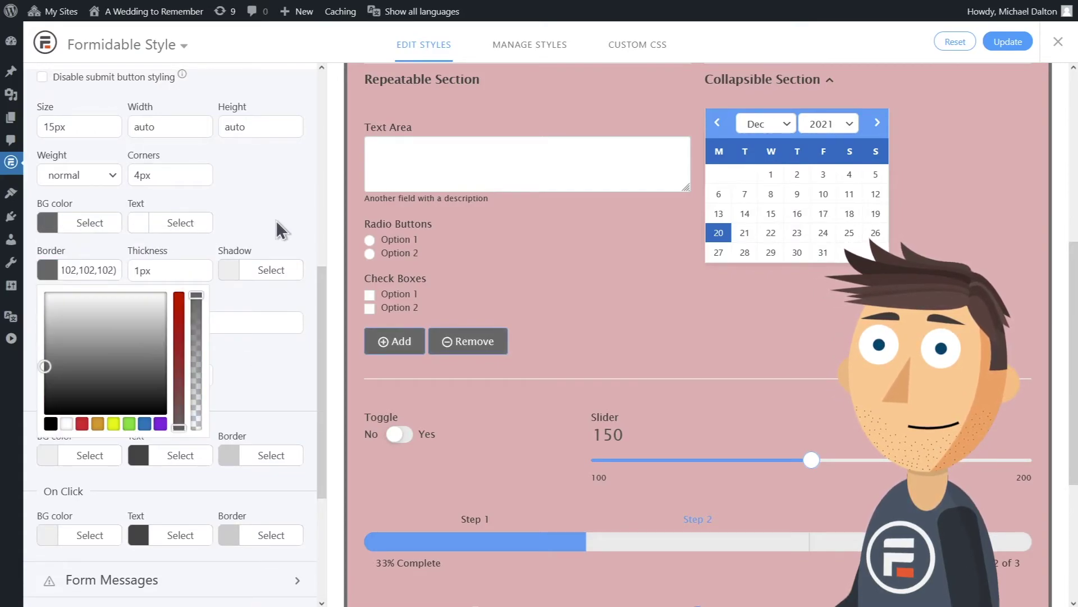
{"action": "left_click", "coordinate": [275, 220]}
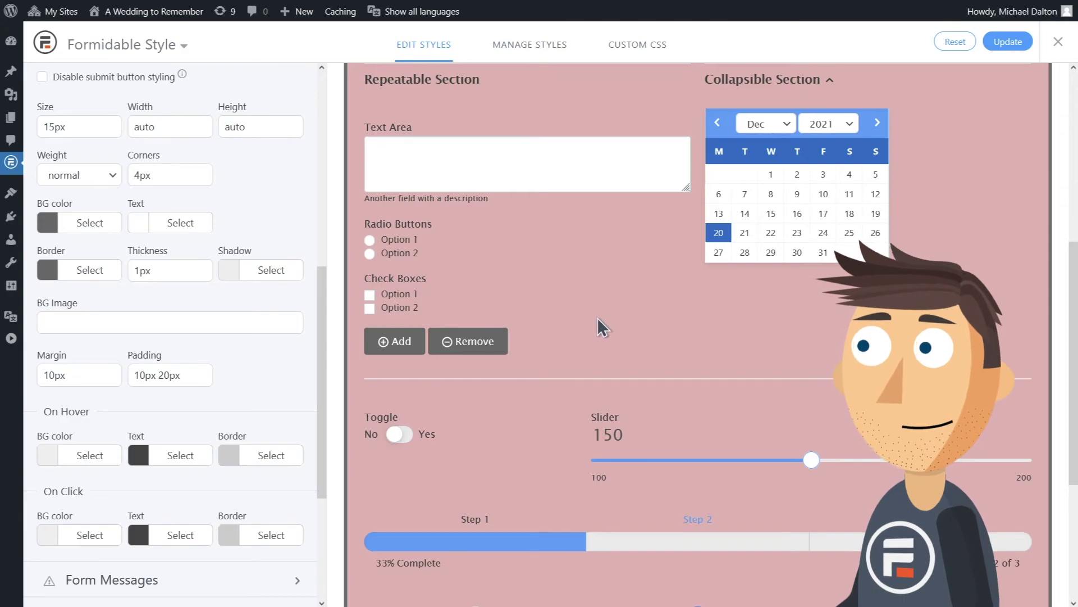
Scroll the sample form preview to check the grey Add, Remove and Submit buttons
{"action": "scroll", "coordinate": [598, 318], "scroll_direction": "down", "scroll_amount": 3}
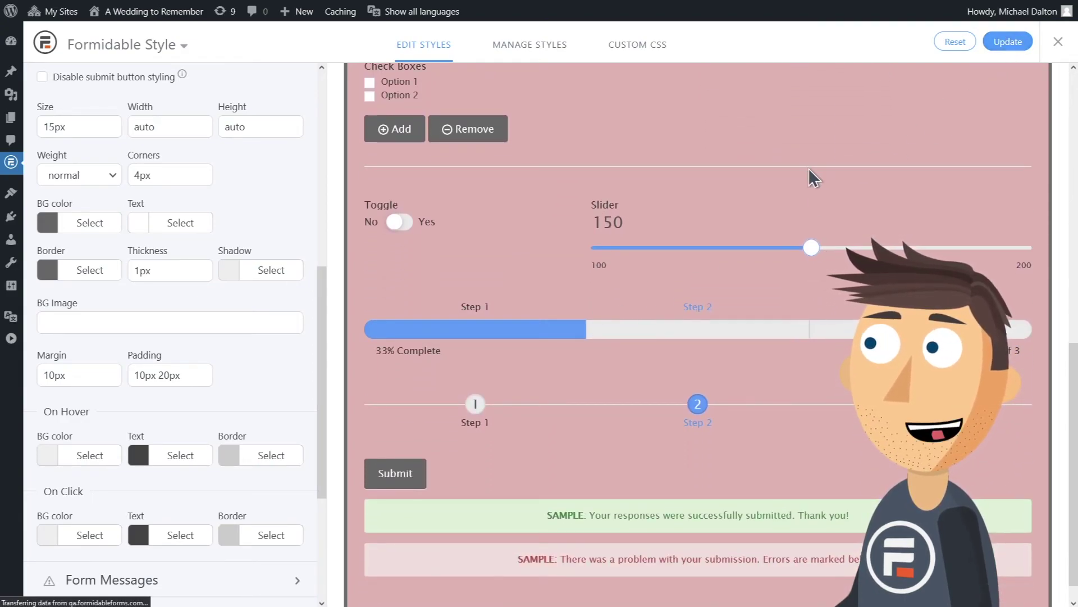
{"action": "scroll", "coordinate": [474, 218], "scroll_direction": "down", "scroll_amount": 2}
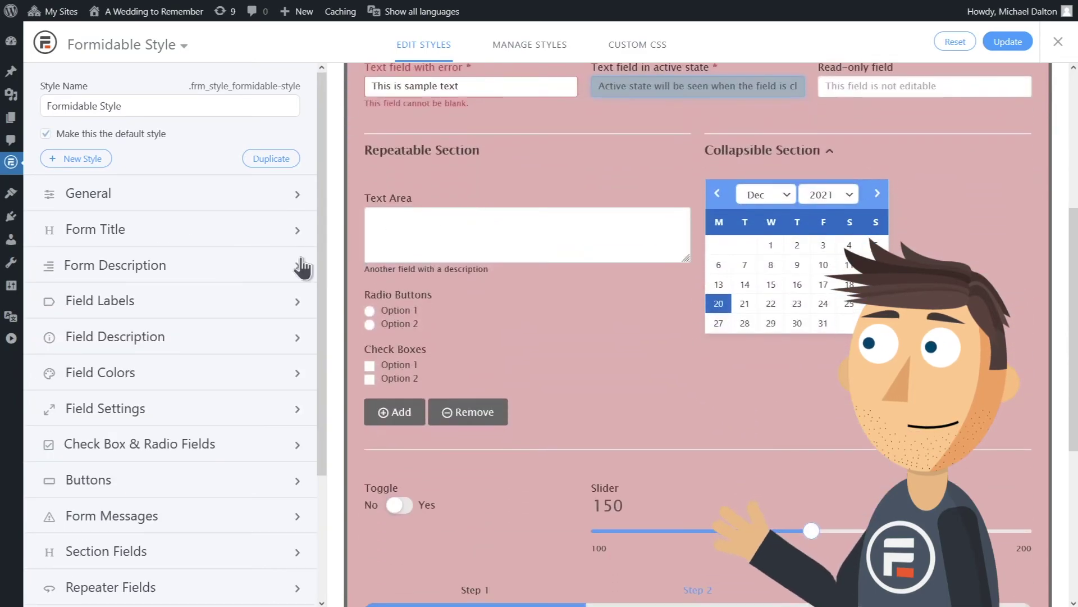
{"action": "scroll", "coordinate": [223, 290], "scroll_direction": "down", "scroll_amount": 3}
{"action": "scroll", "coordinate": [419, 312], "scroll_direction": "down", "scroll_amount": 5}
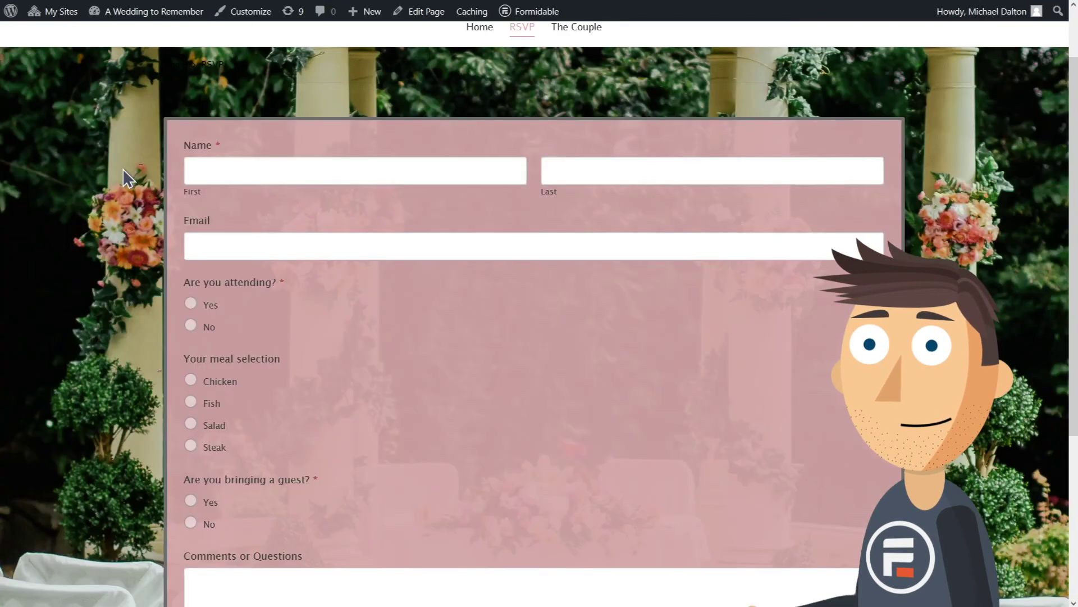
Scroll the live RSVP page to review the pink, grey-bordered form and grey Submit button
{"action": "scroll", "coordinate": [122, 169], "scroll_direction": "down", "scroll_amount": 4}
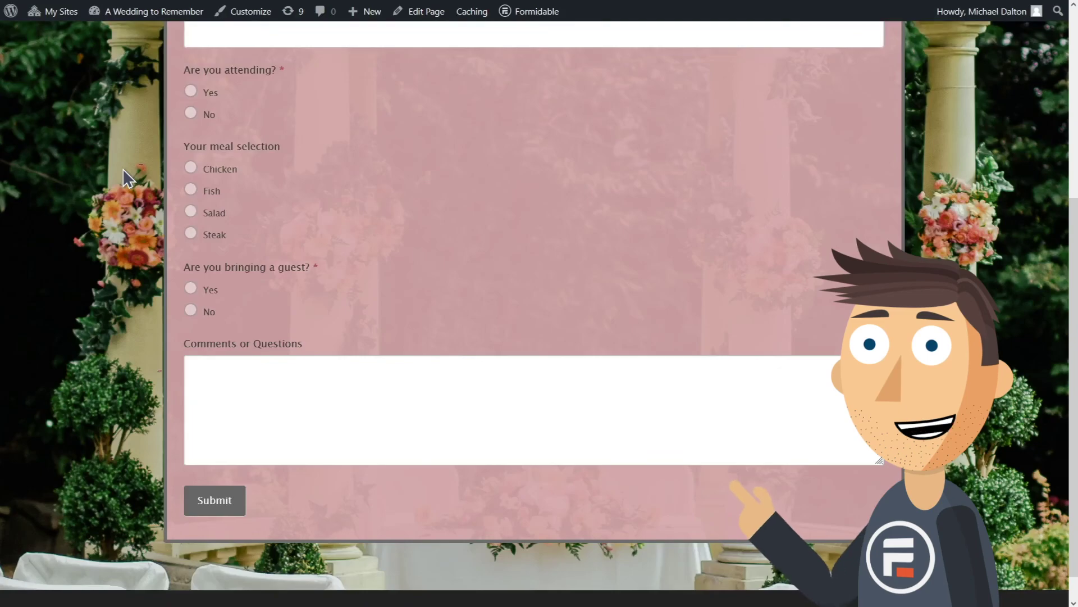
{"action": "scroll", "coordinate": [122, 168], "scroll_direction": "up", "scroll_amount": 4}
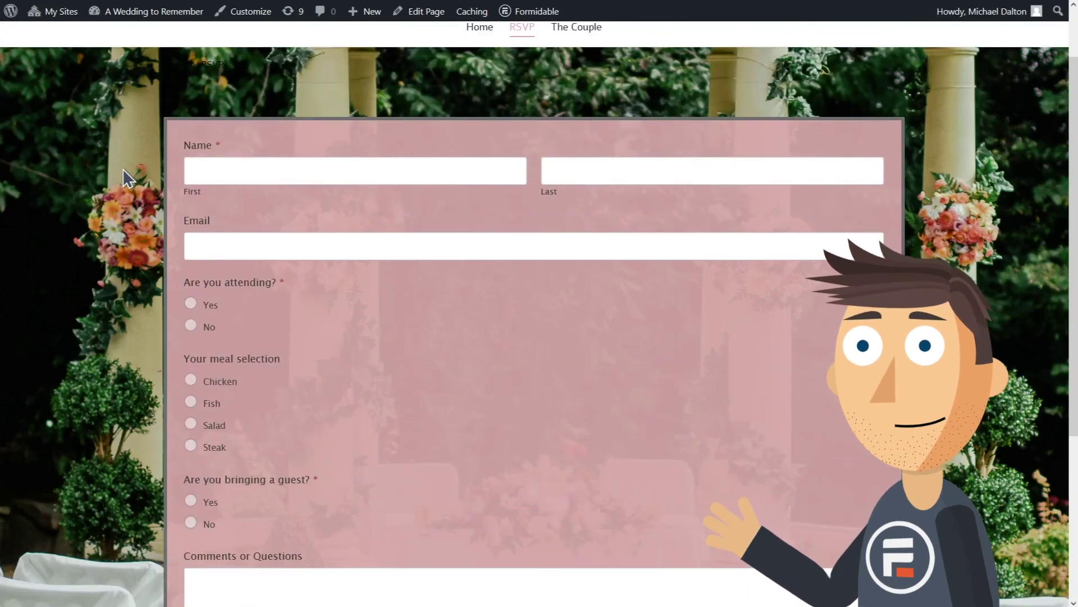